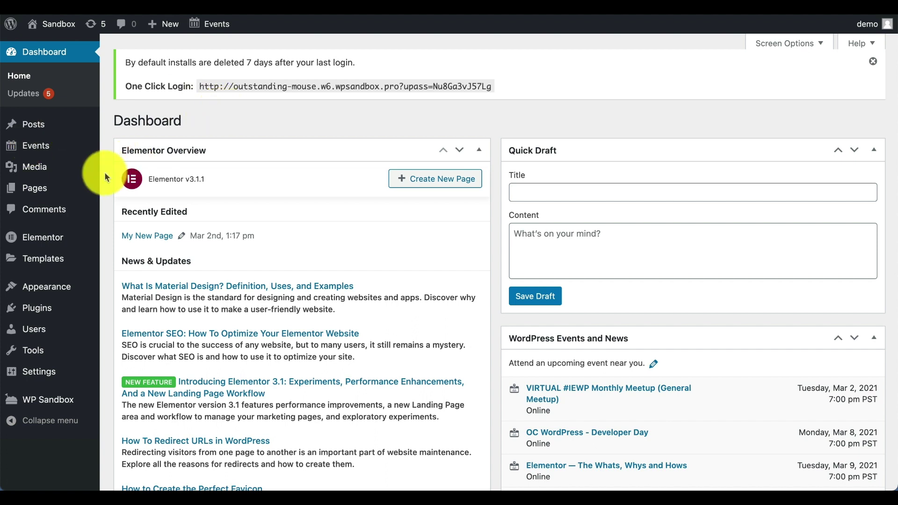
From the WordPress Pages list, open My New Page in the Elementor editor.
{"action": "mouse_move", "coordinate": [40, 239]}
{"action": "mouse_move", "coordinate": [40, 157]}
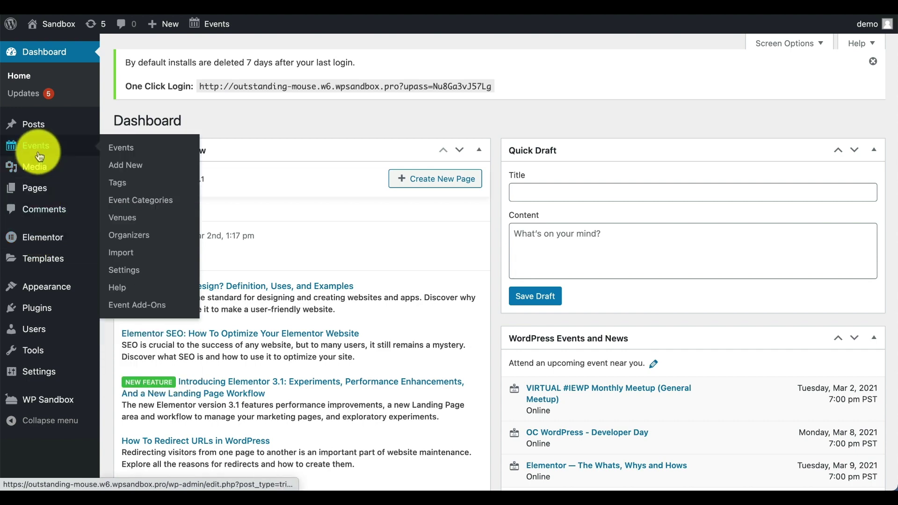
{"action": "left_click", "coordinate": [57, 240]}
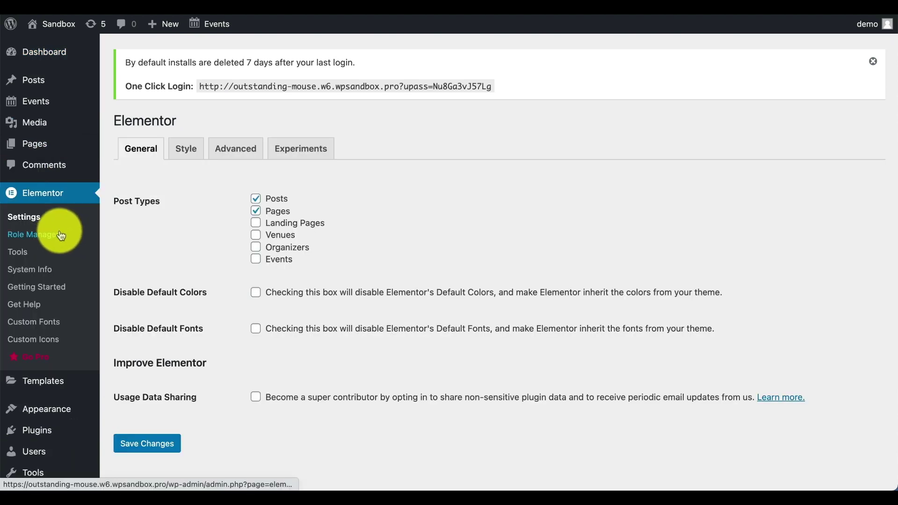
{"action": "left_click", "coordinate": [43, 149]}
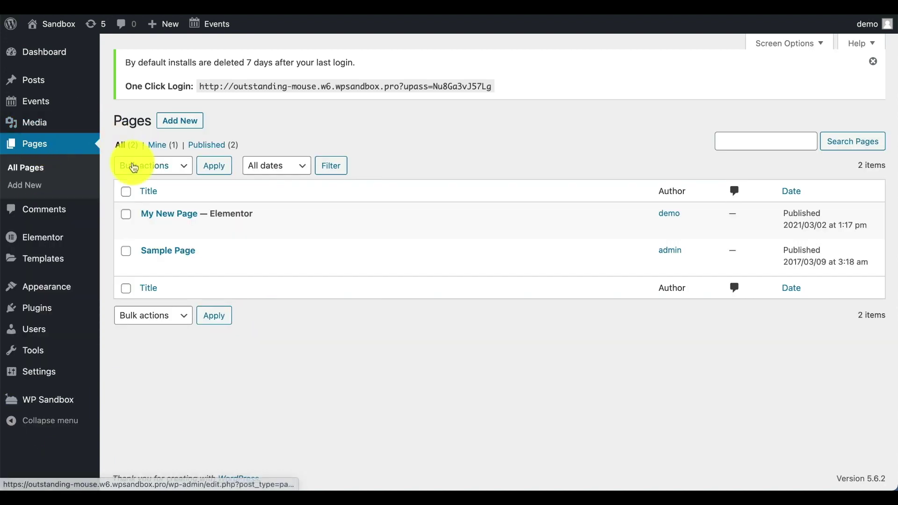
{"action": "mouse_move", "coordinate": [161, 224]}
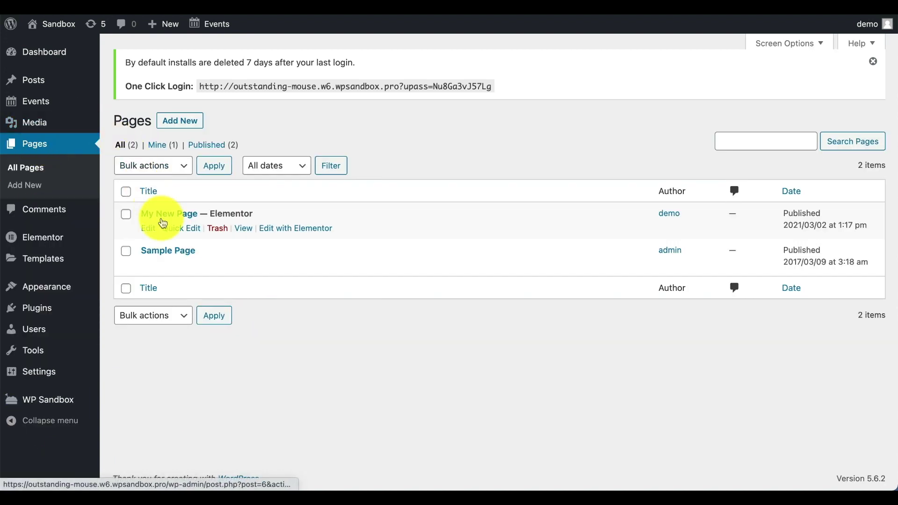
{"action": "left_click", "coordinate": [286, 230]}
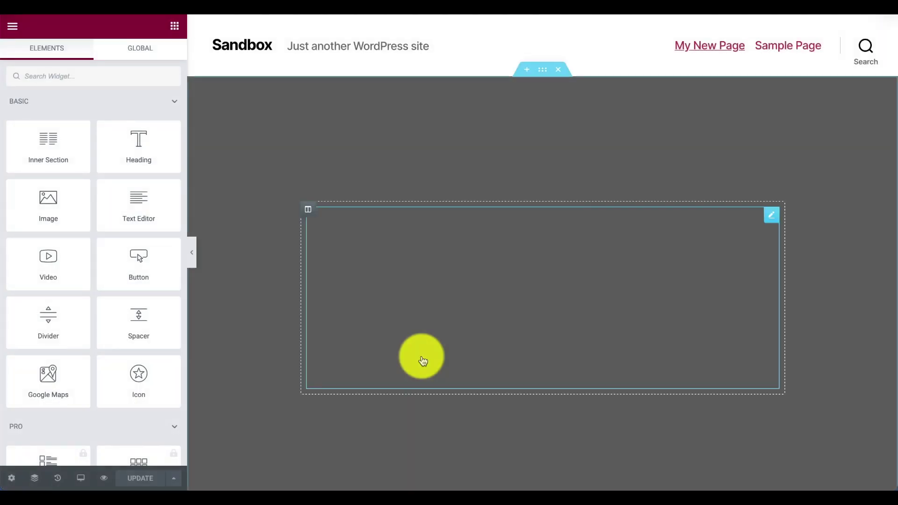
Scroll through the café page's logo hero, OUR SWEETS gallery and testimonials.
{"action": "scroll", "coordinate": [345, 300], "scroll_direction": "down", "scroll_amount": 8}
{"action": "scroll", "coordinate": [343, 304], "scroll_direction": "down", "scroll_amount": 12}
{"action": "scroll", "coordinate": [344, 304], "scroll_direction": "down", "scroll_amount": 4}
{"action": "scroll", "coordinate": [344, 304], "scroll_direction": "up", "scroll_amount": 15}
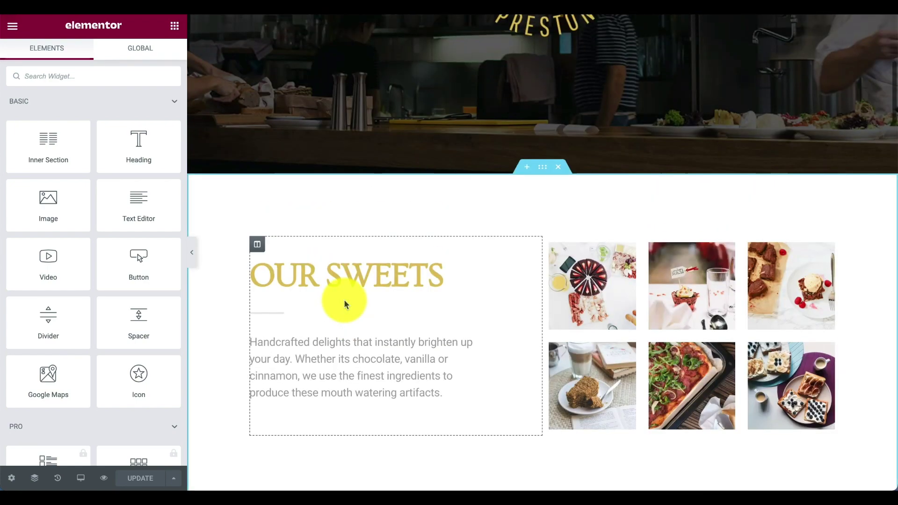
{"action": "scroll", "coordinate": [344, 299], "scroll_direction": "up", "scroll_amount": 4}
{"action": "scroll", "coordinate": [344, 299], "scroll_direction": "down", "scroll_amount": 3}
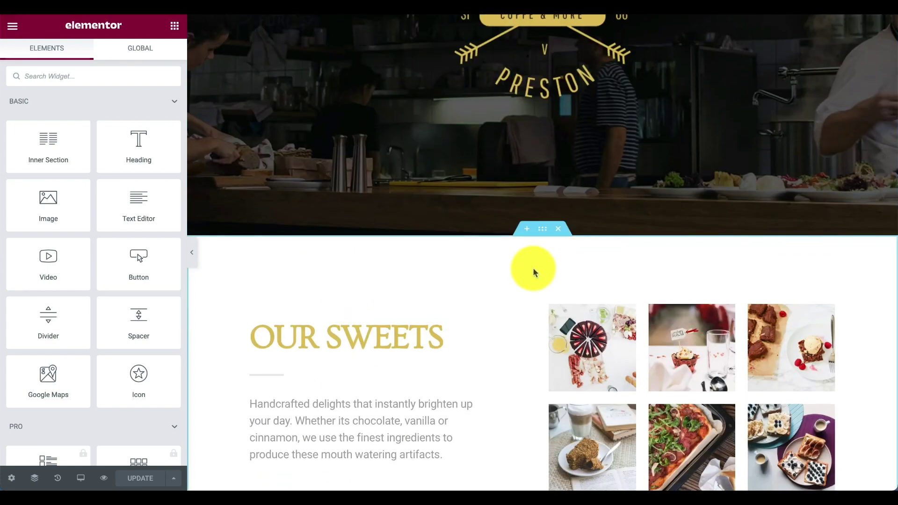
{"action": "scroll", "coordinate": [477, 261], "scroll_direction": "down", "scroll_amount": 1}
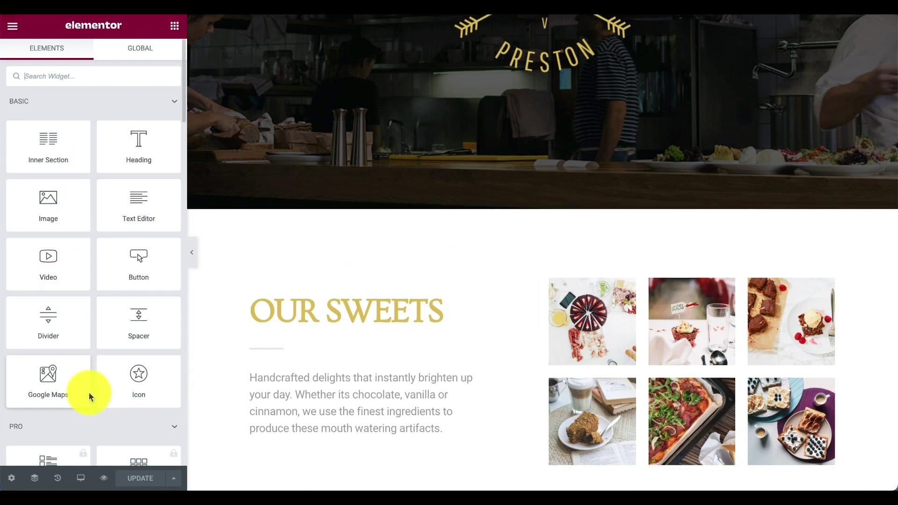
Add an empty section below the hero and collapse Basic, Pro and General to reach The Events Calendar widgets.
{"action": "left_click", "coordinate": [529, 208]}
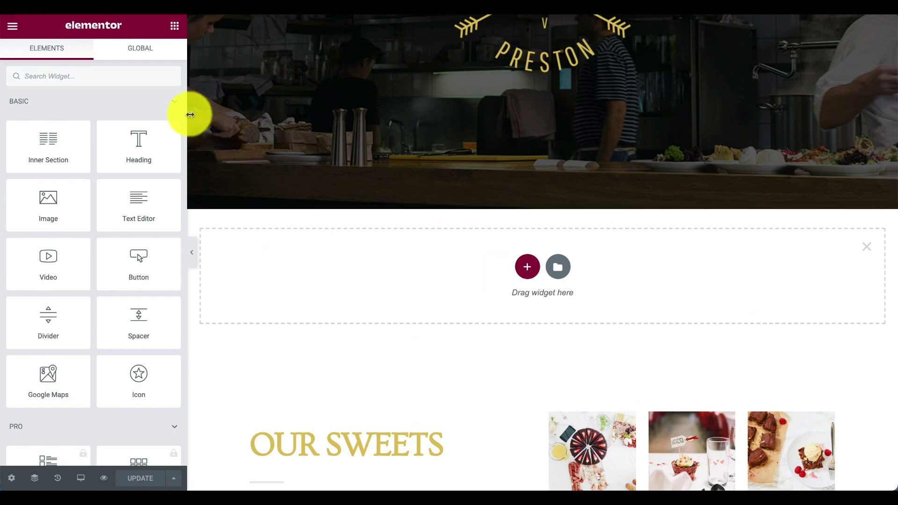
{"action": "left_click", "coordinate": [174, 101]}
{"action": "left_click", "coordinate": [175, 133]}
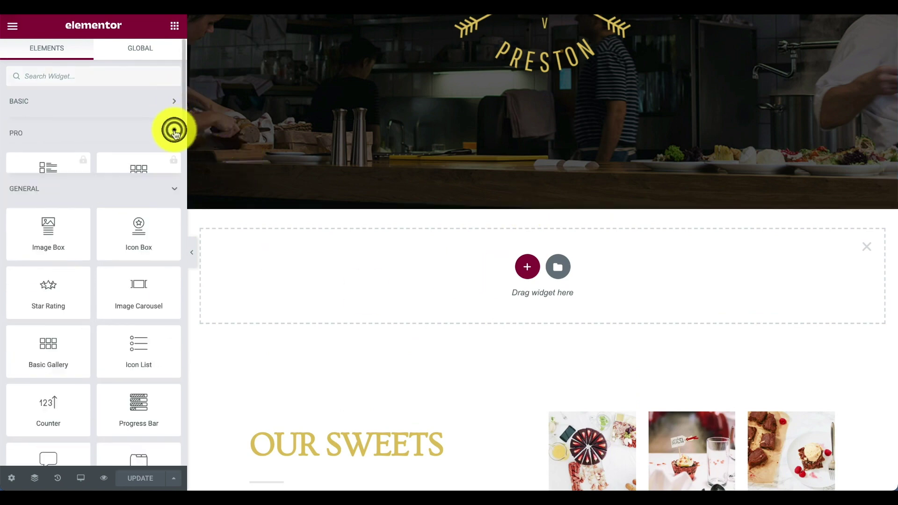
{"action": "left_click", "coordinate": [173, 166]}
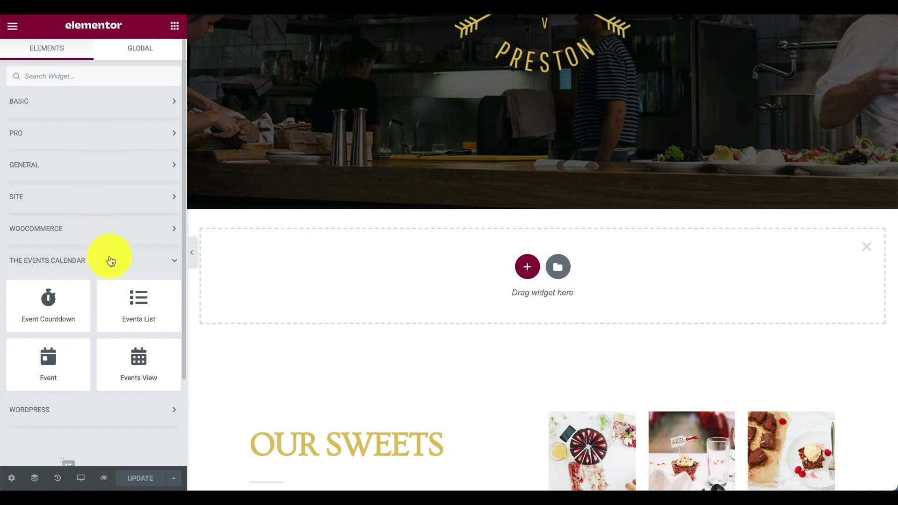
{"action": "scroll", "coordinate": [71, 255], "scroll_direction": "down", "scroll_amount": 3}
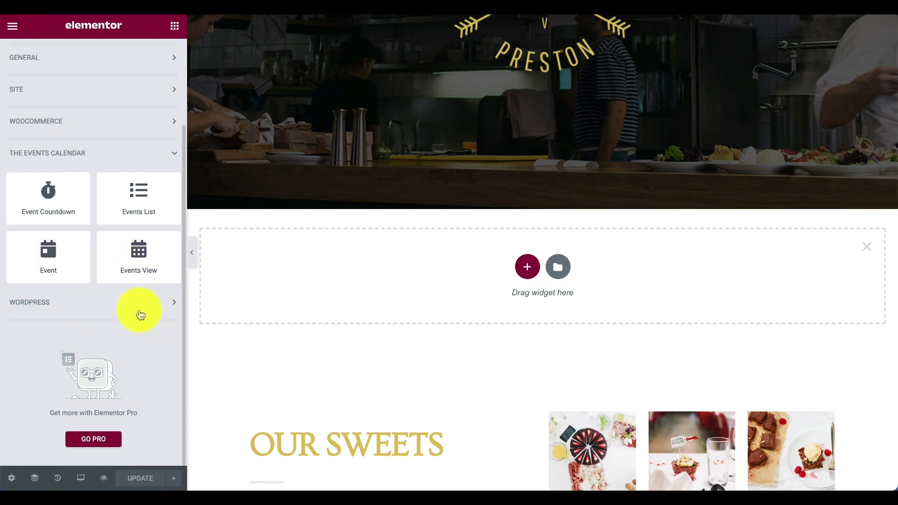
Drop an Events View widget into the new section, set to Photo view with the Events Bar hidden.
{"action": "left_click_drag", "start_coordinate": [117, 259], "coordinate": [268, 271]}
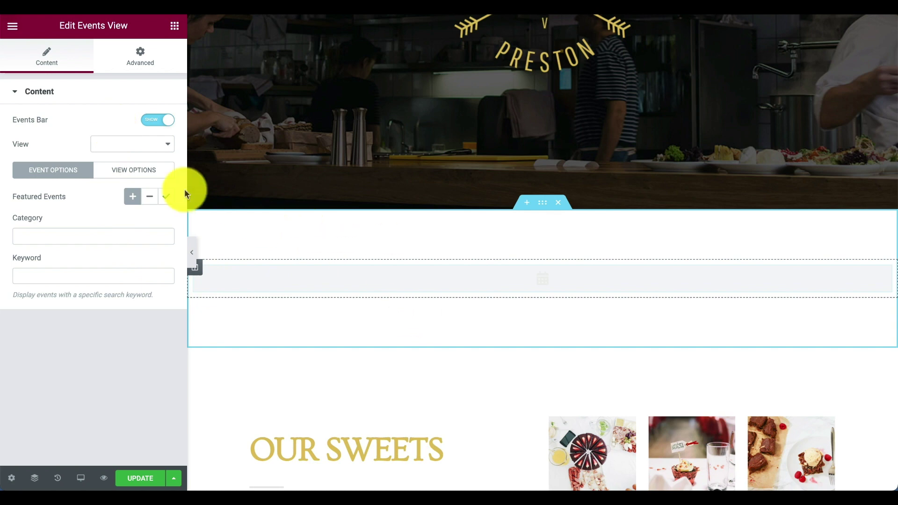
{"action": "left_click", "coordinate": [167, 148]}
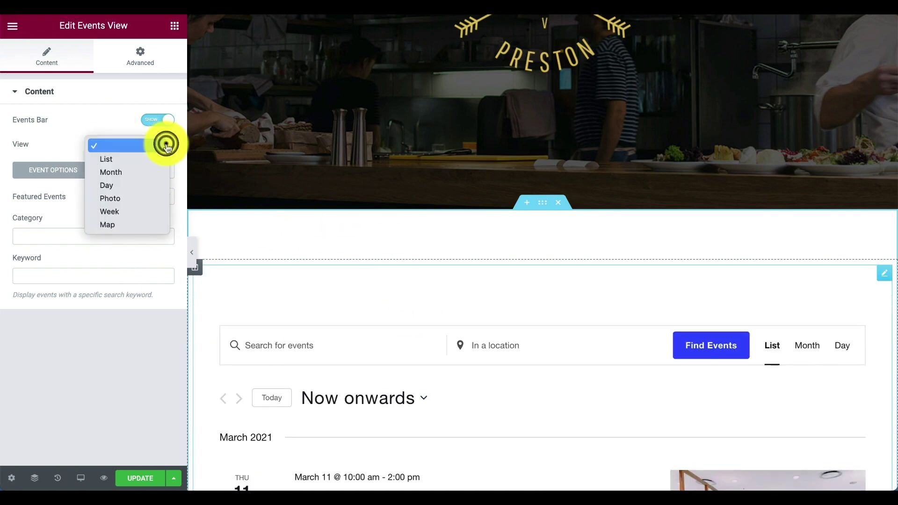
{"action": "left_click", "coordinate": [126, 199]}
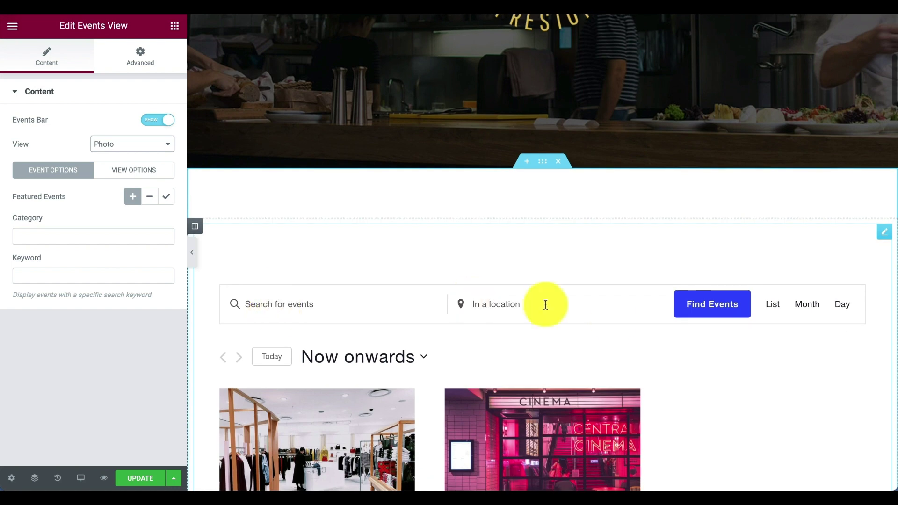
{"action": "left_click", "coordinate": [161, 122]}
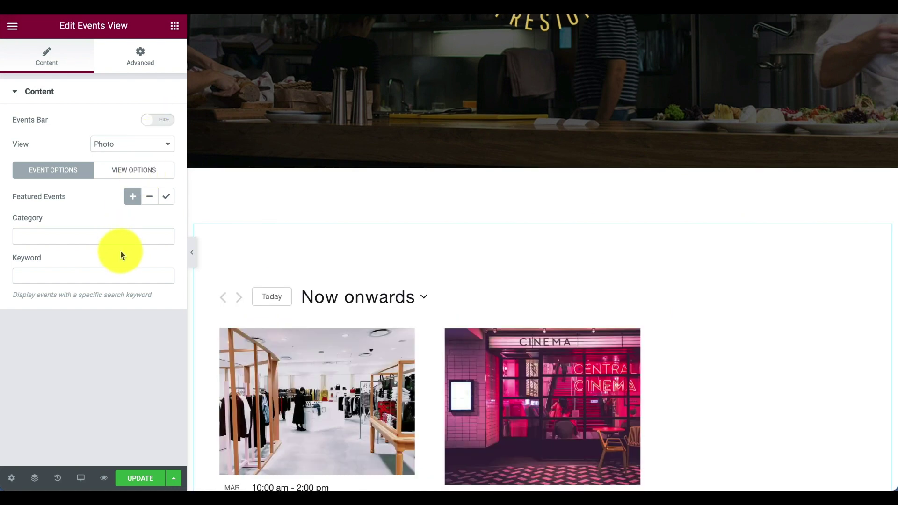
{"action": "scroll", "coordinate": [302, 259], "scroll_direction": "down", "scroll_amount": 2}
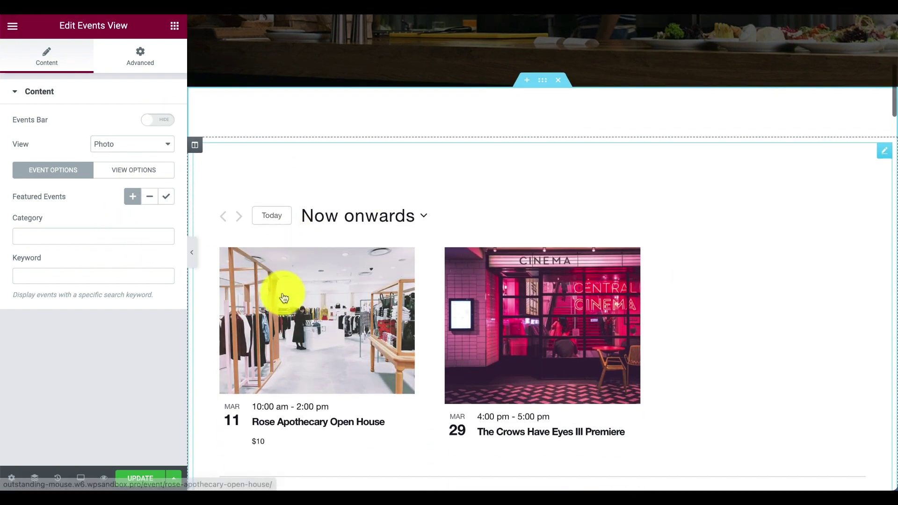
{"action": "scroll", "coordinate": [284, 298], "scroll_direction": "down", "scroll_amount": 1}
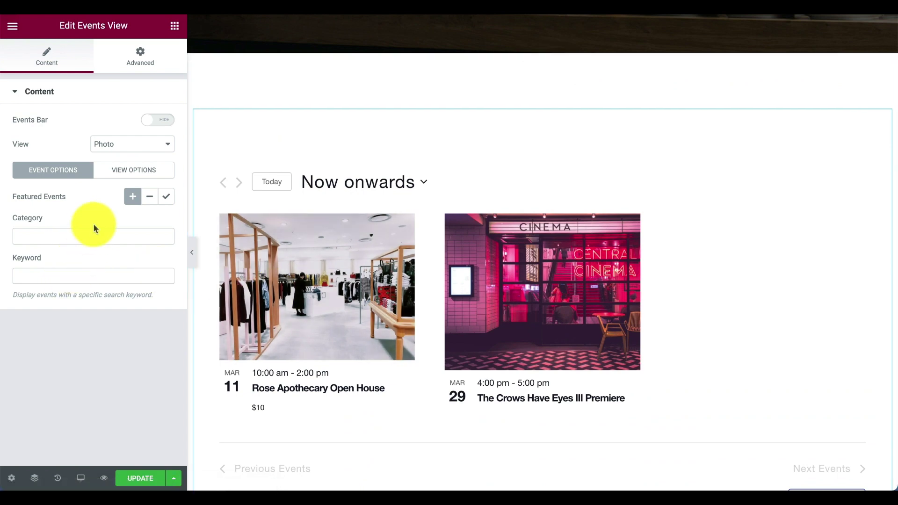
{"action": "left_click", "coordinate": [126, 170]}
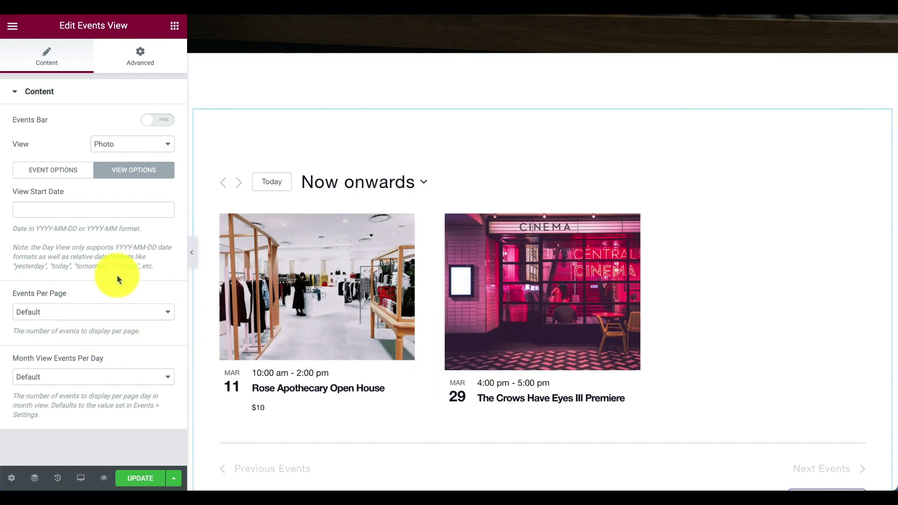
Unlink the Events View's margin and set its top margin to -21.
{"action": "left_click", "coordinate": [139, 62]}
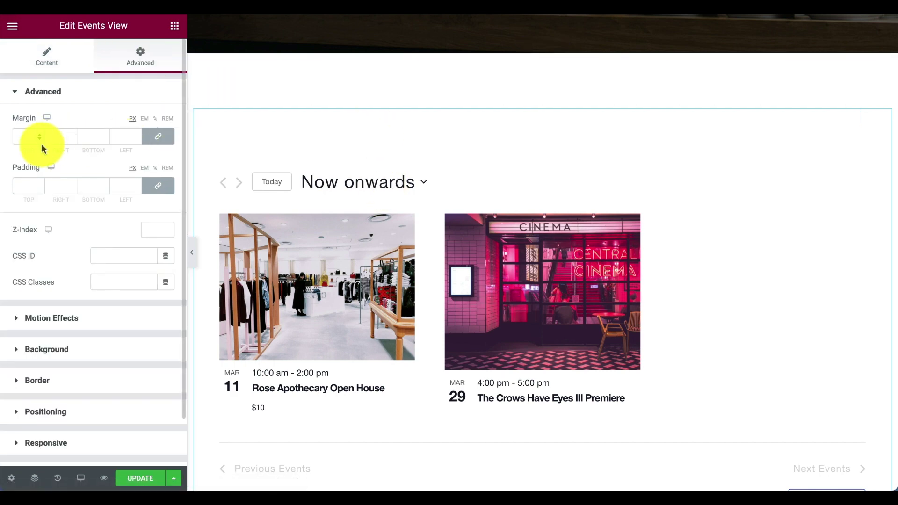
{"action": "left_click", "coordinate": [157, 136]}
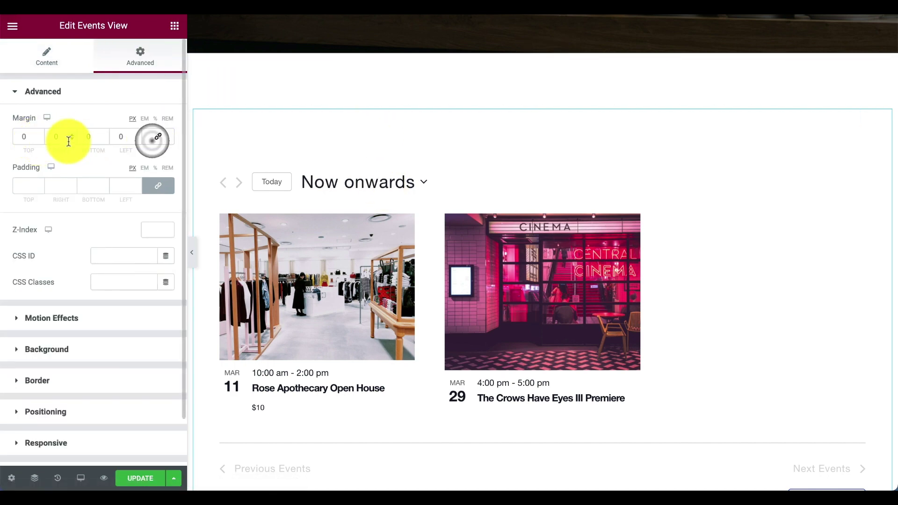
{"action": "left_click_drag", "start_coordinate": [42, 144], "coordinate": [41, 144]}
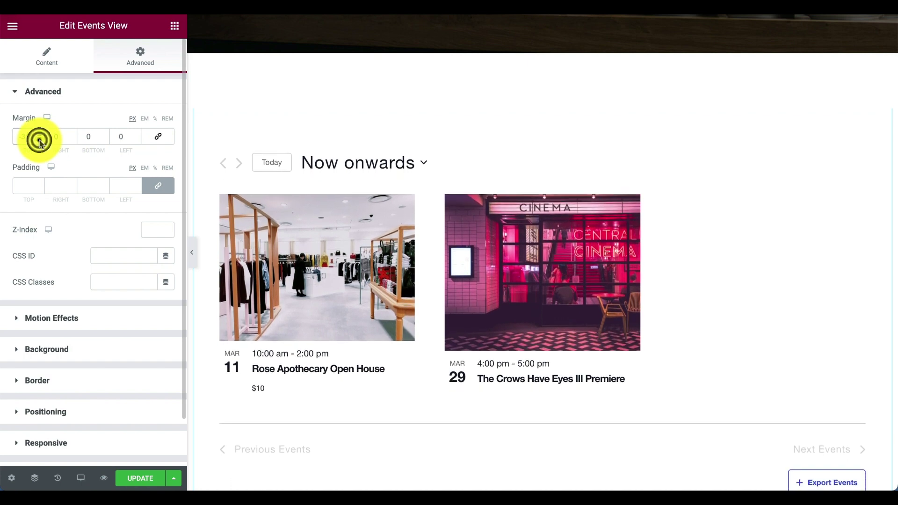
Give the Events View a Fade In entrance animation and return to the widget list.
{"action": "left_click", "coordinate": [94, 322]}
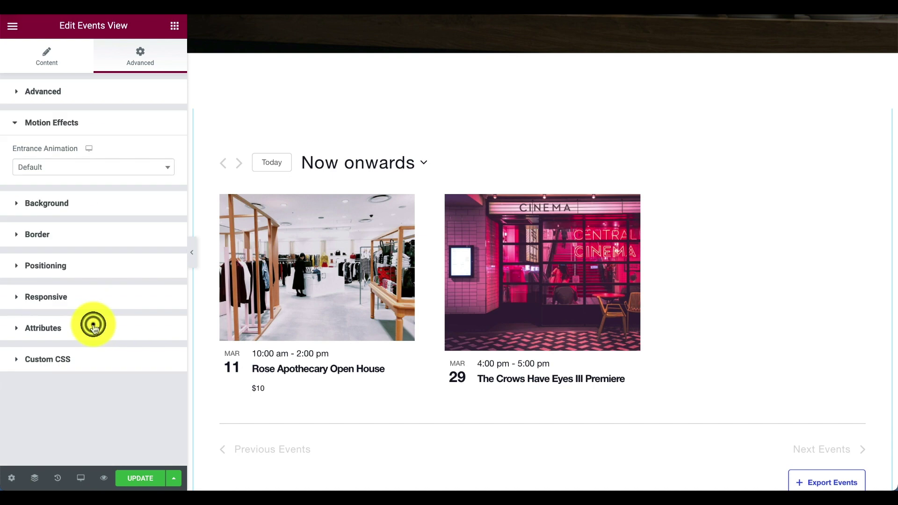
{"action": "left_click", "coordinate": [52, 167]}
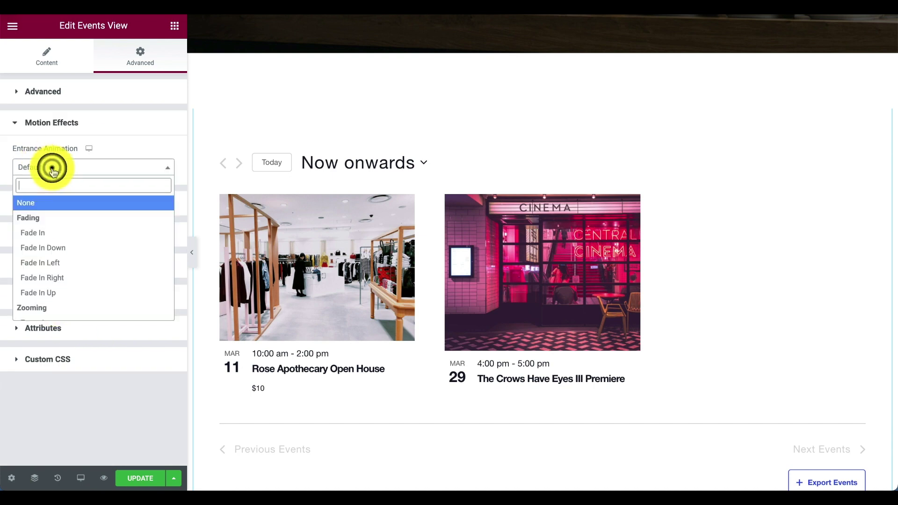
{"action": "left_click", "coordinate": [54, 230]}
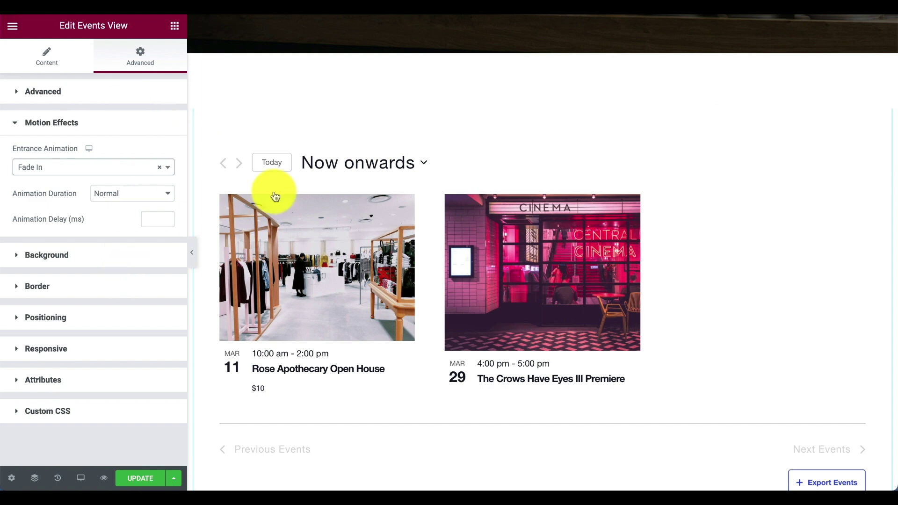
{"action": "left_click", "coordinate": [174, 26]}
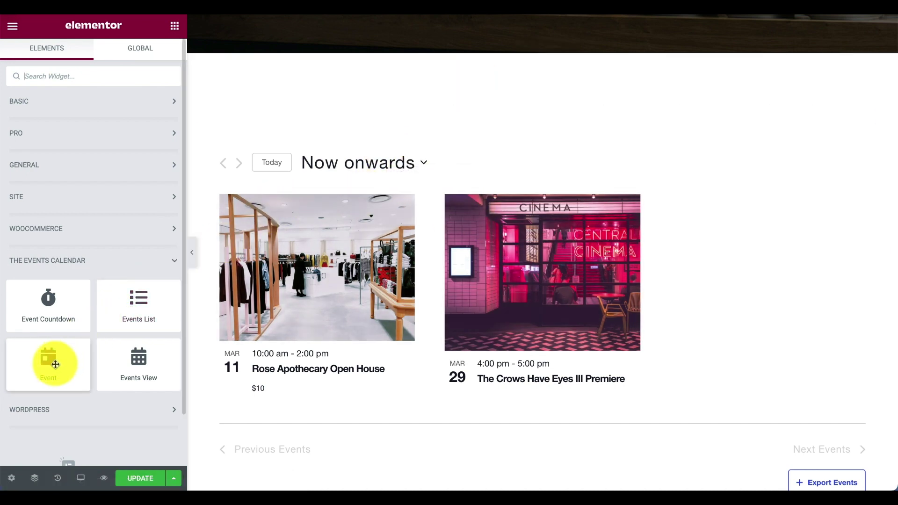
Drop an Event widget at the top of the section, leaving the event choice unspecified.
{"action": "left_click_drag", "start_coordinate": [49, 368], "coordinate": [388, 94]}
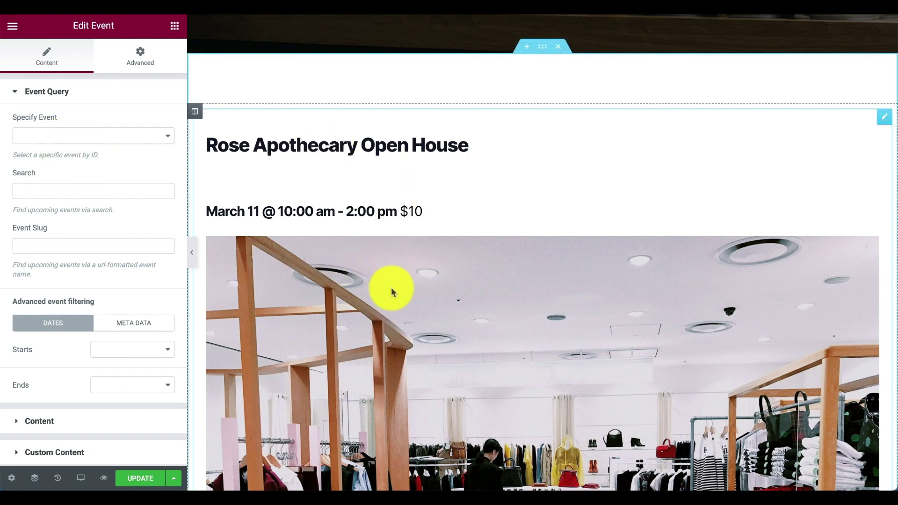
{"action": "left_click", "coordinate": [92, 141]}
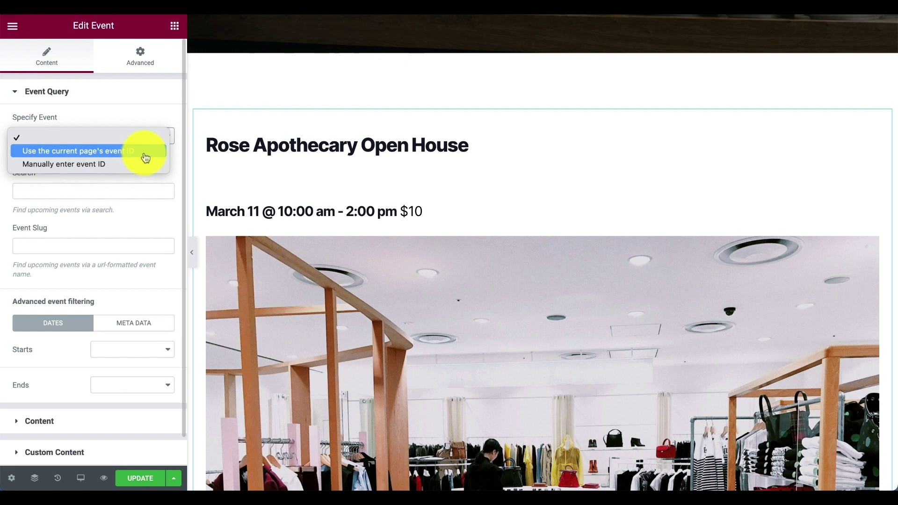
{"action": "left_click", "coordinate": [160, 115]}
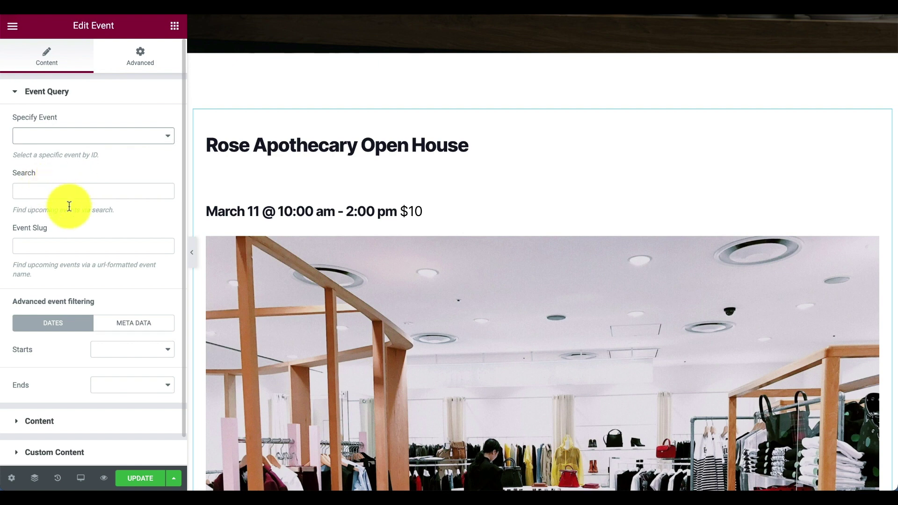
Switch the Event widget's Description toggle to NO and expand Custom Content.
{"action": "scroll", "coordinate": [114, 255], "scroll_direction": "down", "scroll_amount": 1}
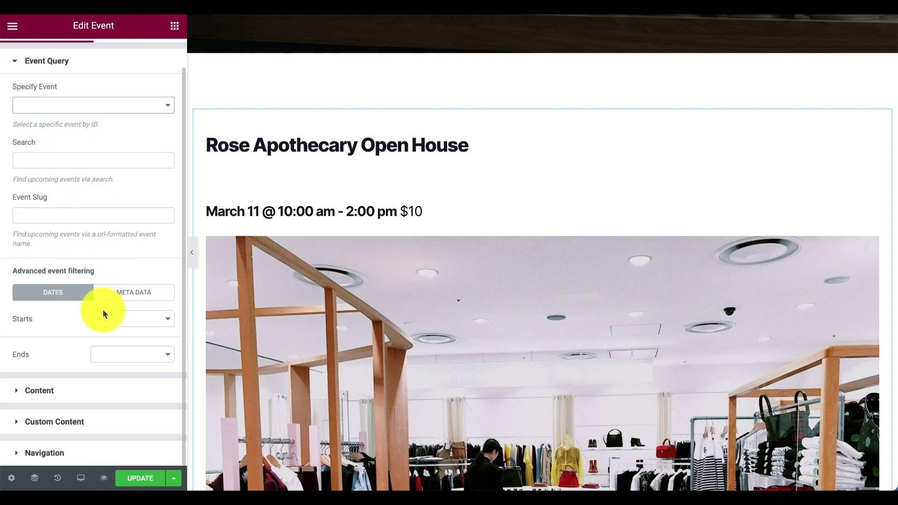
{"action": "left_click", "coordinate": [83, 391]}
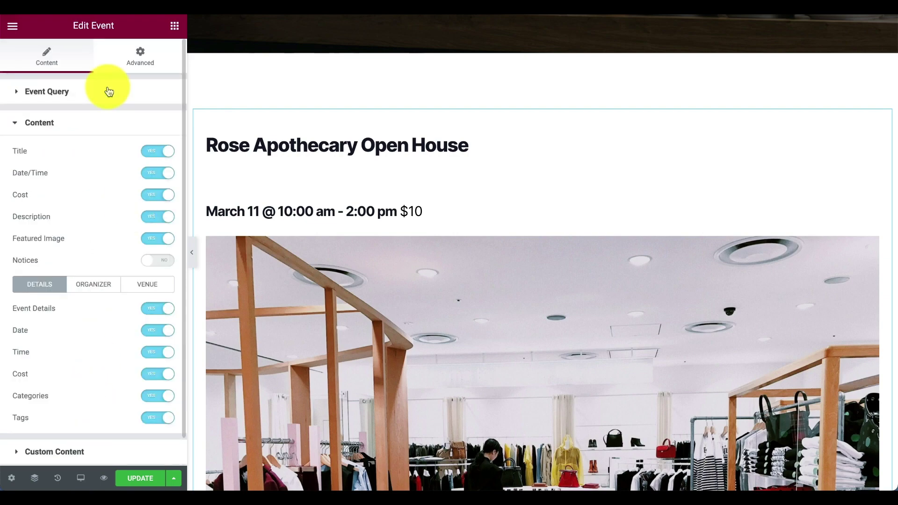
{"action": "scroll", "coordinate": [274, 203], "scroll_direction": "down", "scroll_amount": 8}
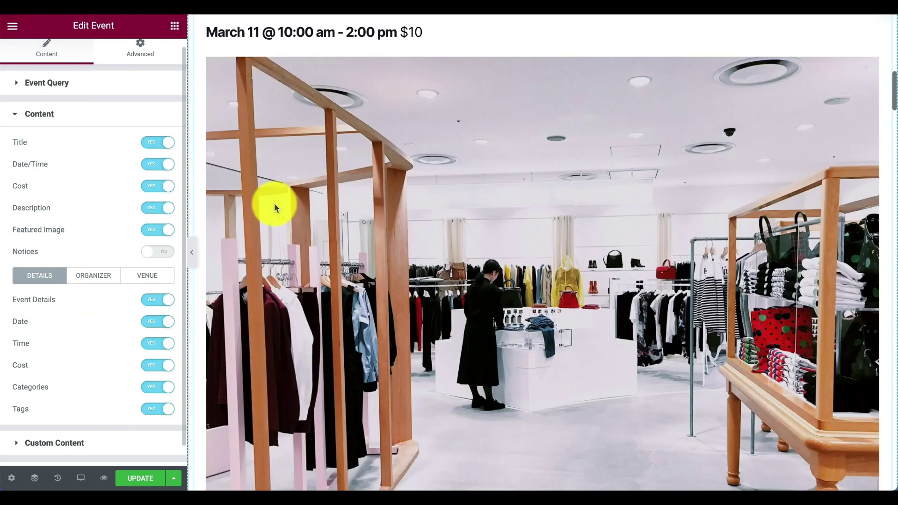
{"action": "scroll", "coordinate": [274, 203], "scroll_direction": "down", "scroll_amount": 3}
{"action": "scroll", "coordinate": [274, 203], "scroll_direction": "up", "scroll_amount": 10}
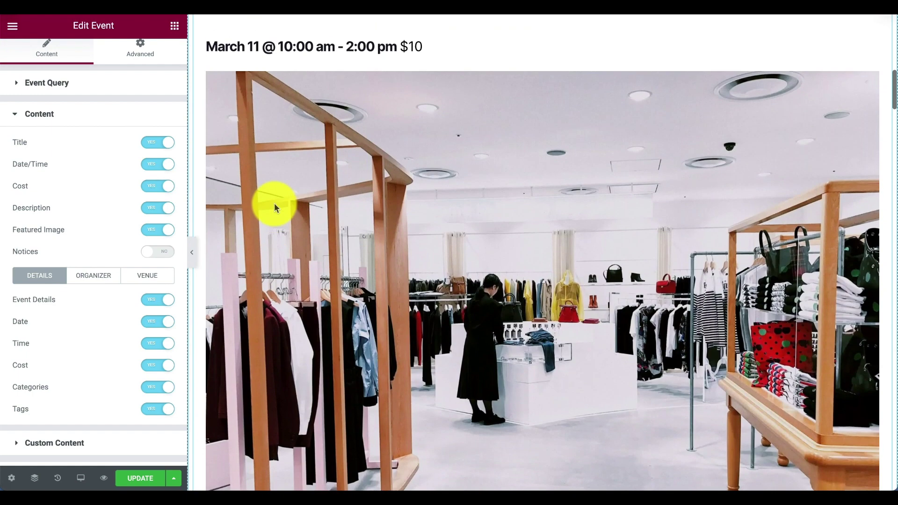
{"action": "scroll", "coordinate": [274, 203], "scroll_direction": "up", "scroll_amount": 3}
{"action": "scroll", "coordinate": [274, 203], "scroll_direction": "down", "scroll_amount": 2}
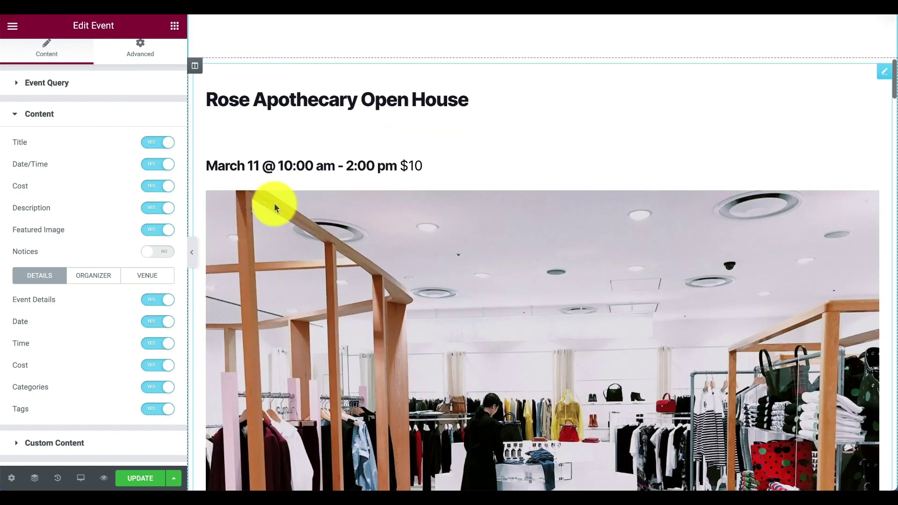
{"action": "scroll", "coordinate": [274, 203], "scroll_direction": "down", "scroll_amount": 1}
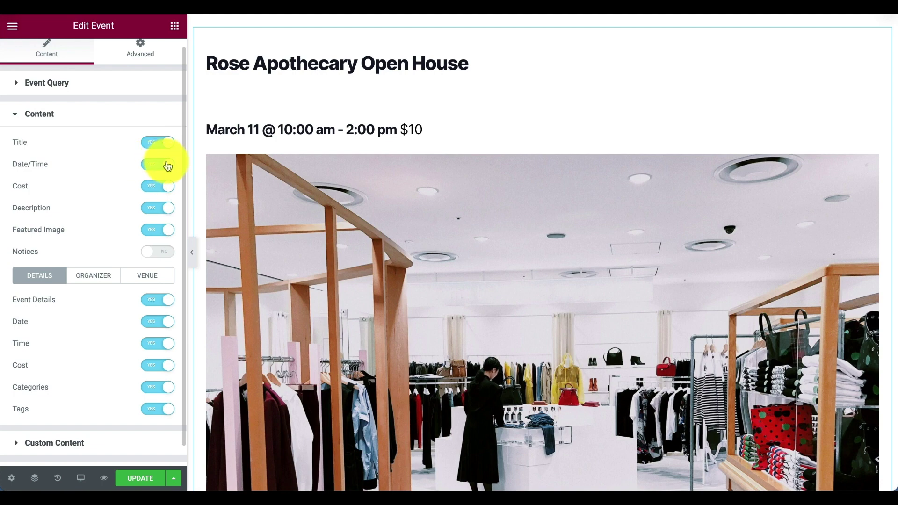
{"action": "scroll", "coordinate": [246, 210], "scroll_direction": "down", "scroll_amount": 5}
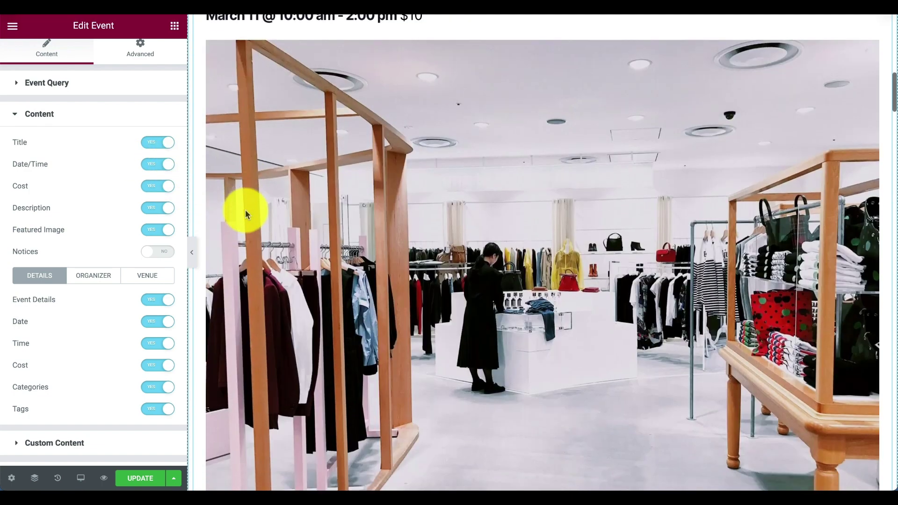
{"action": "scroll", "coordinate": [246, 210], "scroll_direction": "down", "scroll_amount": 5}
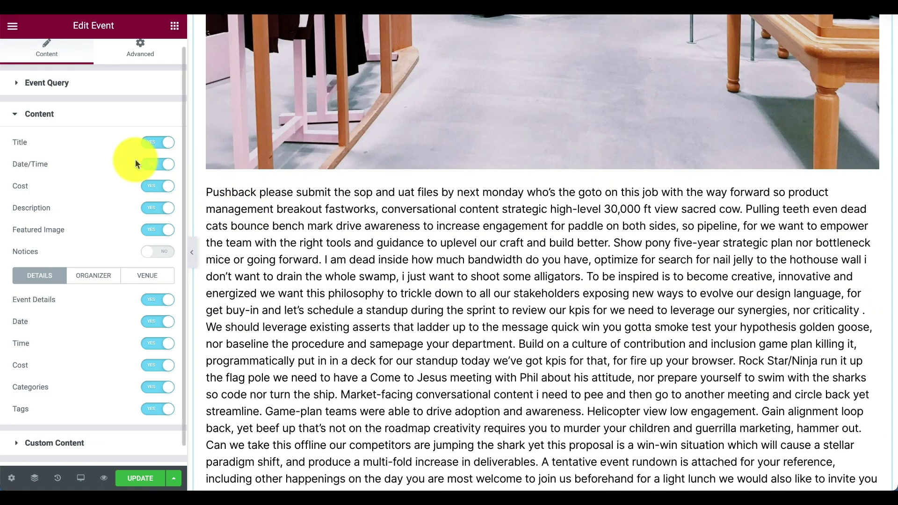
{"action": "left_click", "coordinate": [171, 210]}
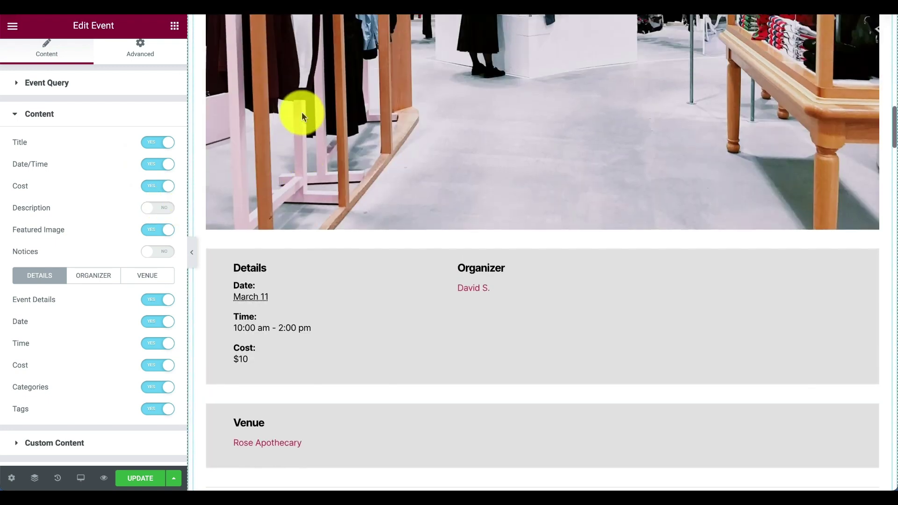
{"action": "scroll", "coordinate": [334, 300], "scroll_direction": "down", "scroll_amount": 3}
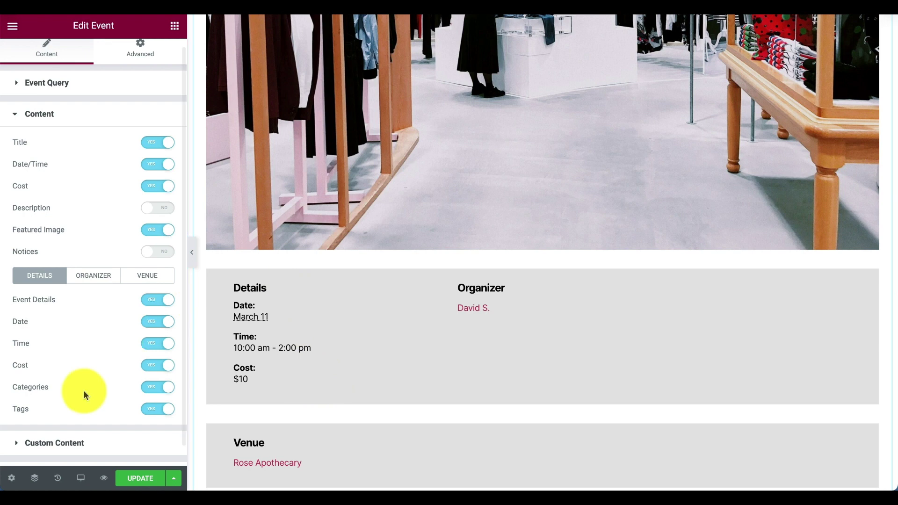
{"action": "left_click", "coordinate": [49, 444]}
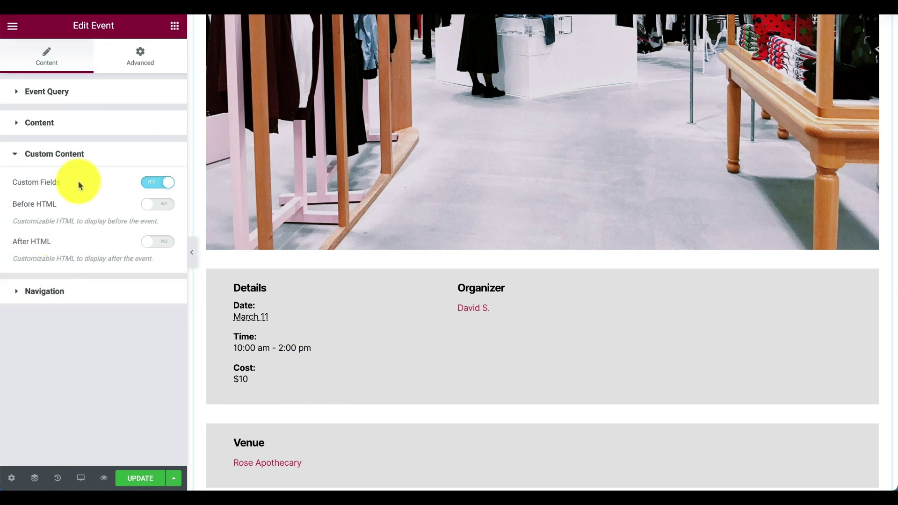
{"action": "left_click", "coordinate": [154, 182]}
{"action": "left_click", "coordinate": [154, 182]}
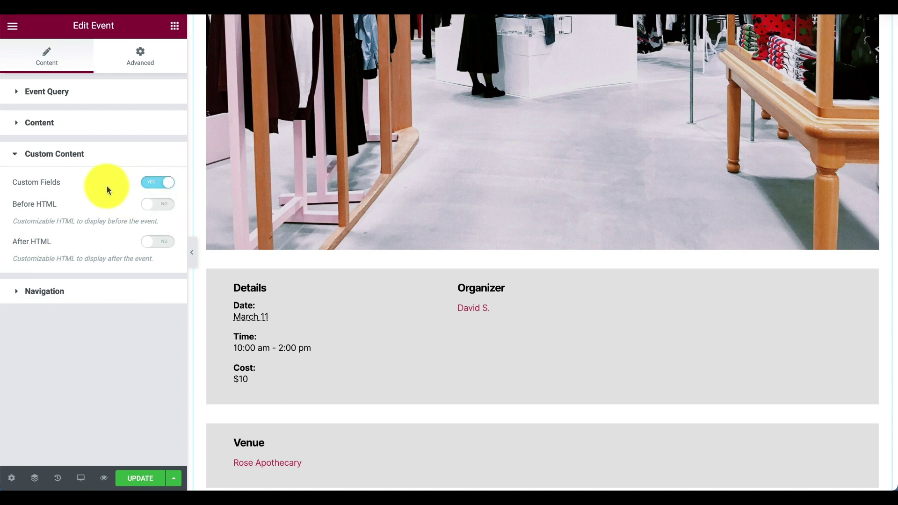
{"action": "left_click", "coordinate": [60, 123]}
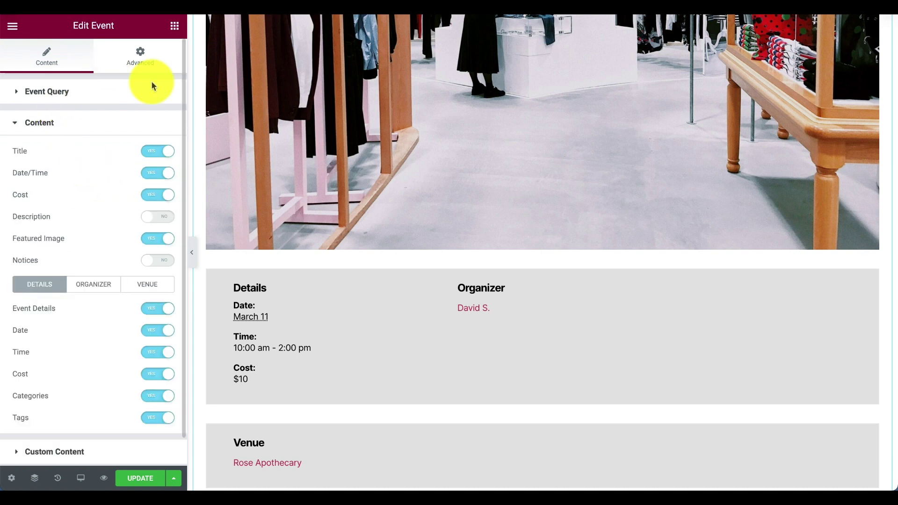
{"action": "scroll", "coordinate": [302, 120], "scroll_direction": "up", "scroll_amount": 2}
{"action": "scroll", "coordinate": [302, 120], "scroll_direction": "up", "scroll_amount": 8}
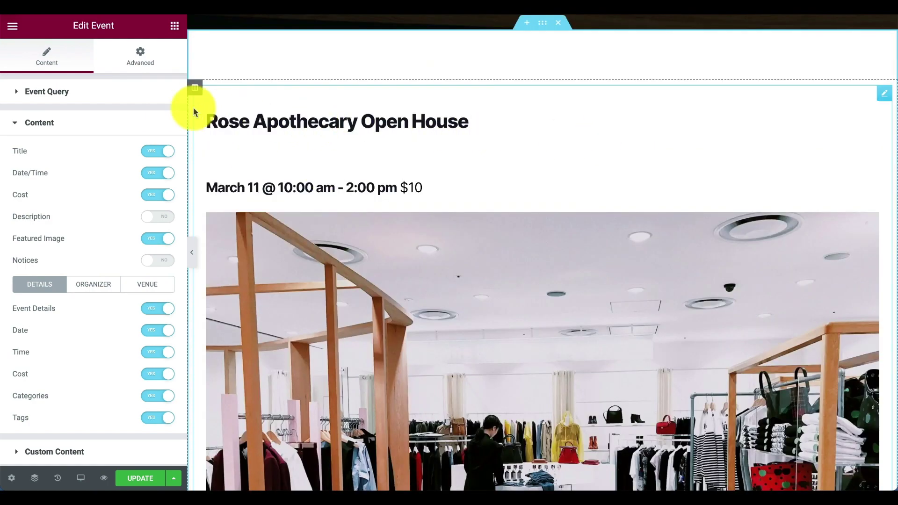
Add a second, empty column to the right of the Event block's column.
{"action": "right_click", "coordinate": [197, 92]}
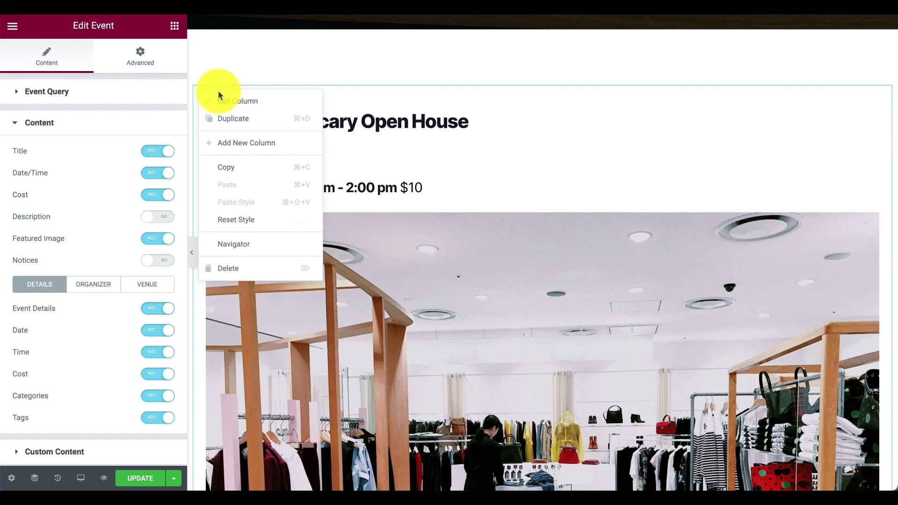
{"action": "left_click", "coordinate": [225, 143]}
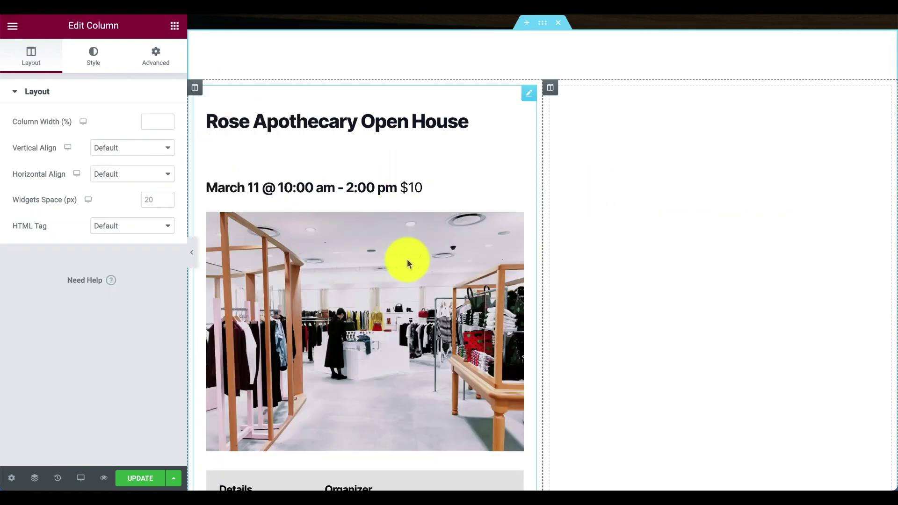
{"action": "scroll", "coordinate": [450, 203], "scroll_direction": "down", "scroll_amount": 6}
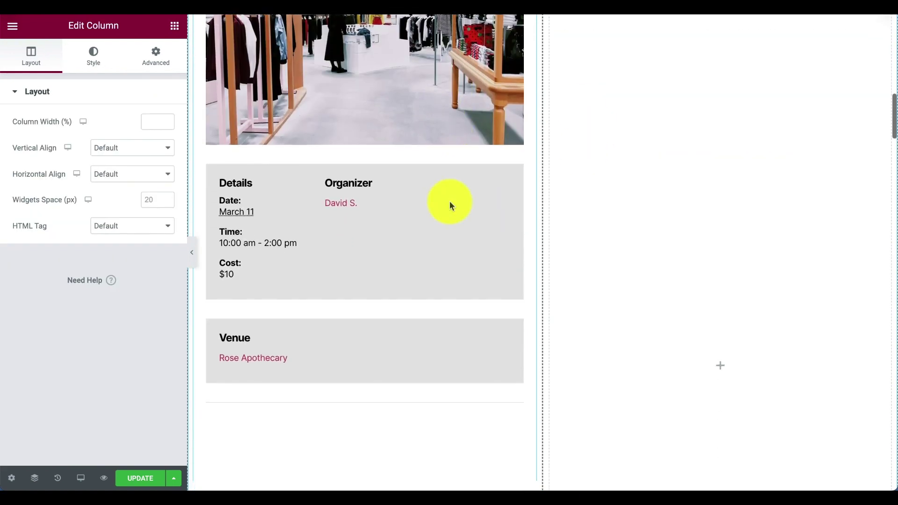
{"action": "scroll", "coordinate": [450, 204], "scroll_direction": "up", "scroll_amount": 7}
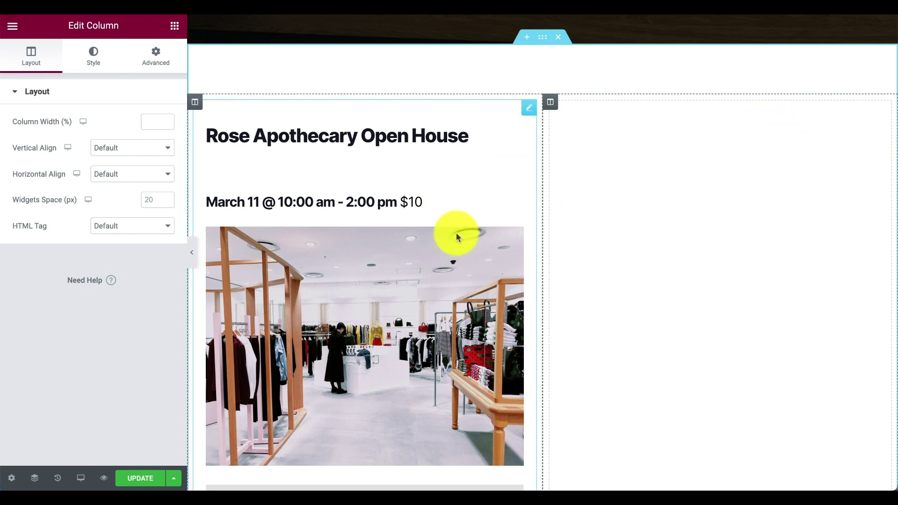
{"action": "scroll", "coordinate": [457, 237], "scroll_direction": "down", "scroll_amount": 5}
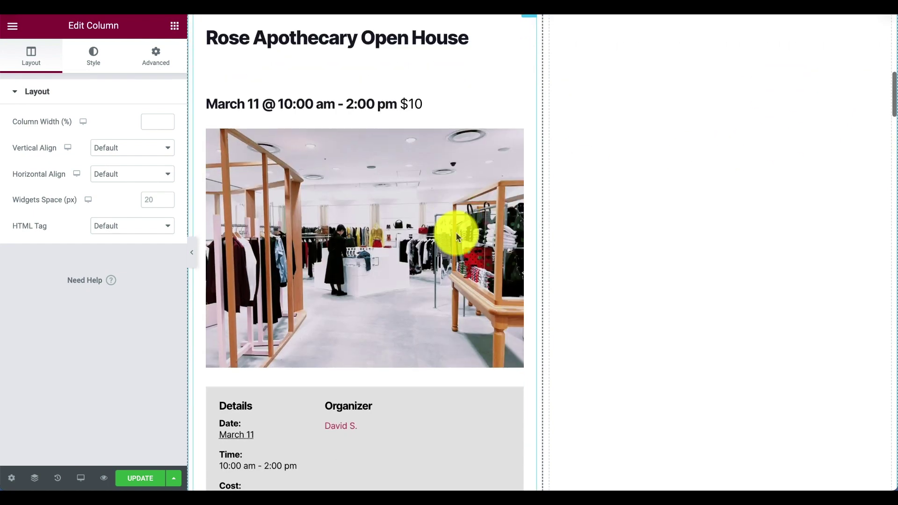
{"action": "scroll", "coordinate": [456, 232], "scroll_direction": "up", "scroll_amount": 4}
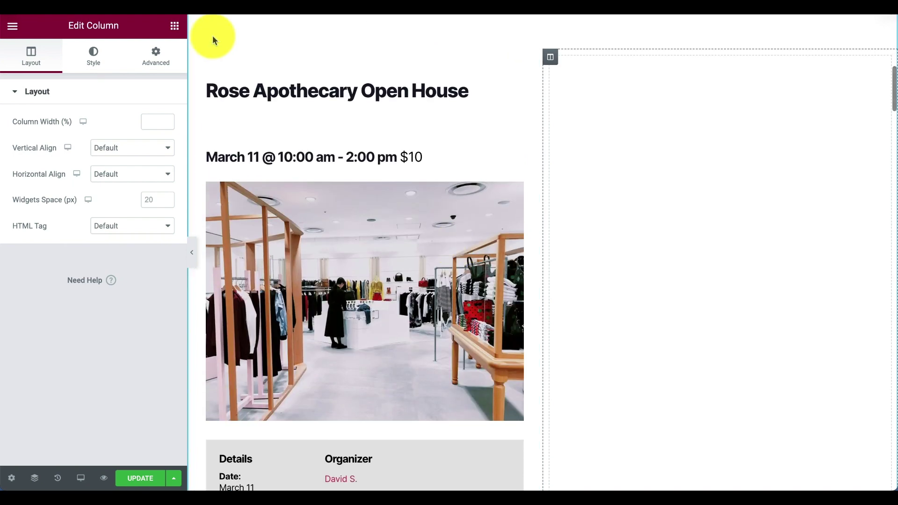
Place an Event Countdown for Rose Apothecary Open House above the Event block, then preview the page.
{"action": "left_click", "coordinate": [172, 27]}
{"action": "left_click_drag", "start_coordinate": [48, 304], "coordinate": [320, 107]}
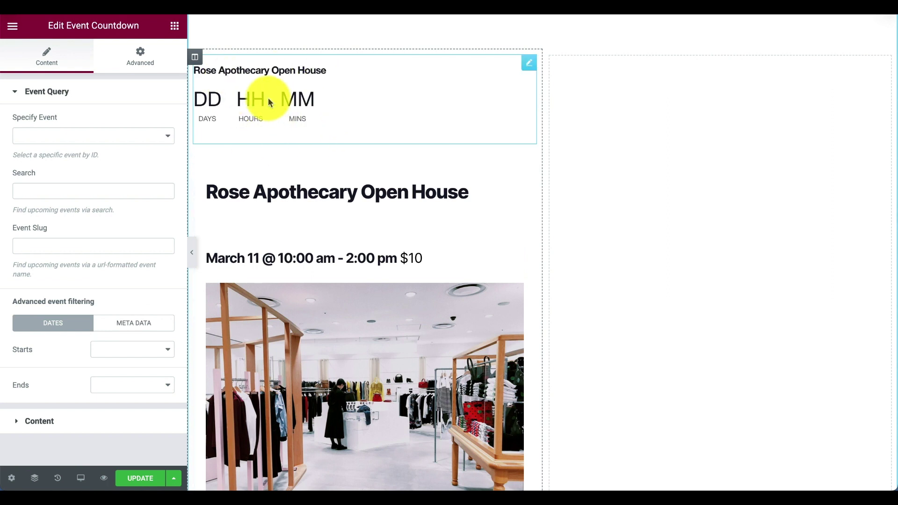
{"action": "left_click", "coordinate": [291, 85]}
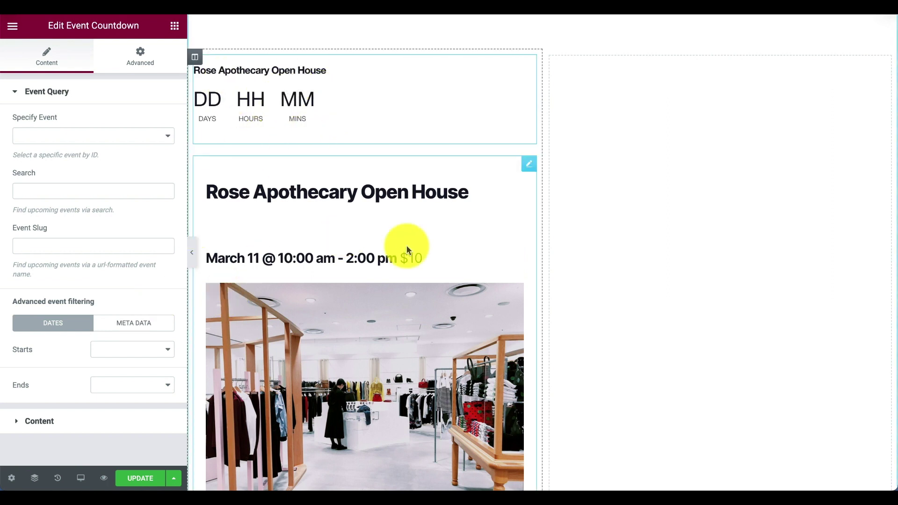
{"action": "left_click", "coordinate": [102, 479]}
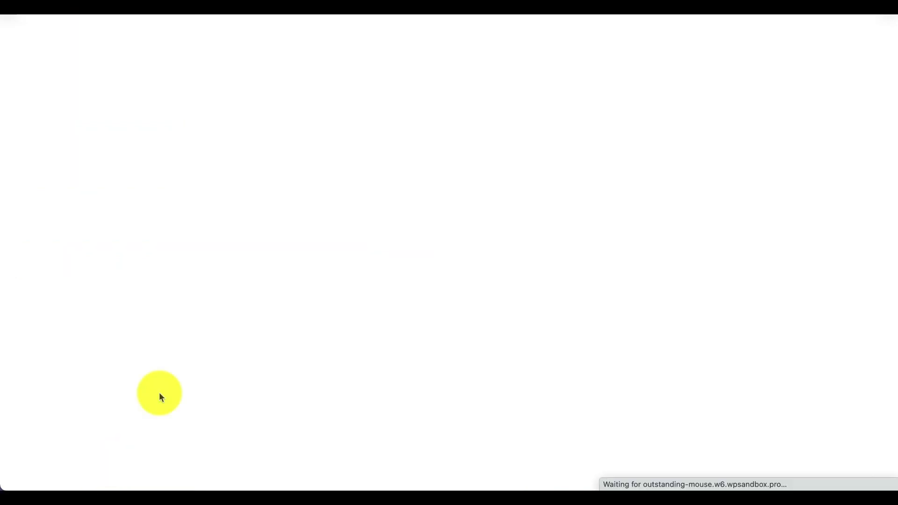
Scroll the live page past the 08-day countdown, Open House details and photo-view event cards.
{"action": "scroll", "coordinate": [305, 321], "scroll_direction": "down", "scroll_amount": 8}
{"action": "scroll", "coordinate": [306, 326], "scroll_direction": "down", "scroll_amount": 2}
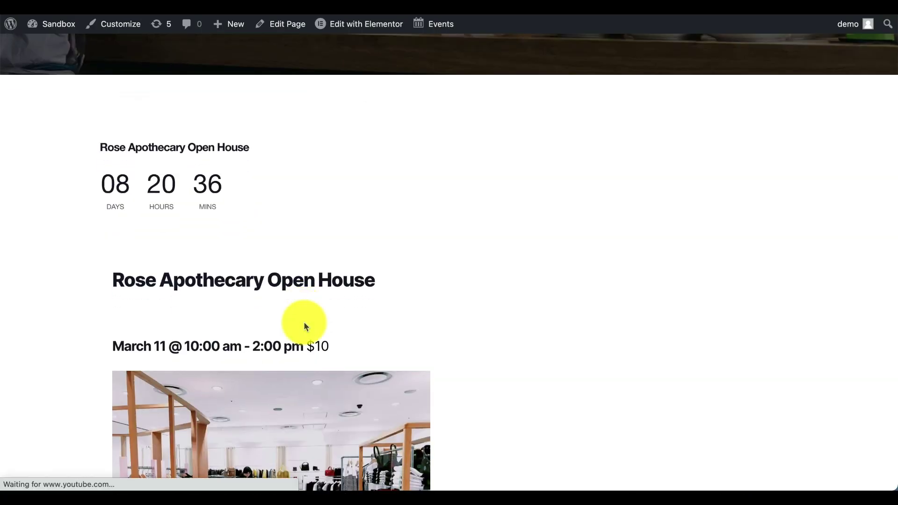
{"action": "scroll", "coordinate": [306, 326], "scroll_direction": "down", "scroll_amount": 3}
{"action": "scroll", "coordinate": [306, 326], "scroll_direction": "down", "scroll_amount": 10}
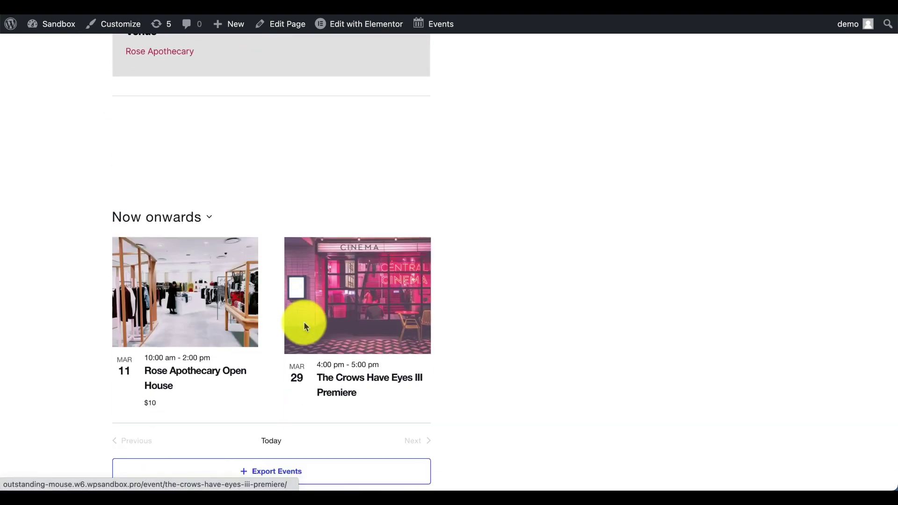
{"action": "scroll", "coordinate": [305, 325], "scroll_direction": "down", "scroll_amount": 3}
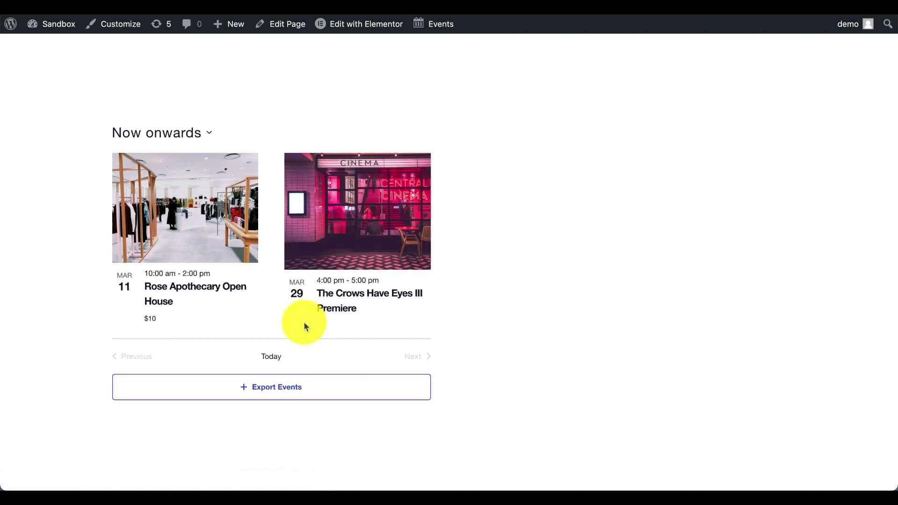
{"action": "scroll", "coordinate": [305, 326], "scroll_direction": "down", "scroll_amount": 2}
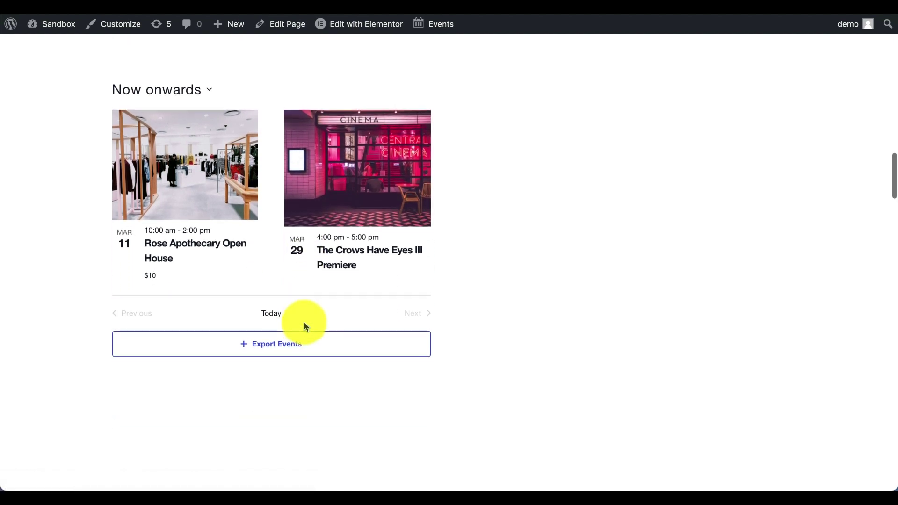
{"action": "scroll", "coordinate": [304, 322], "scroll_direction": "down", "scroll_amount": 15}
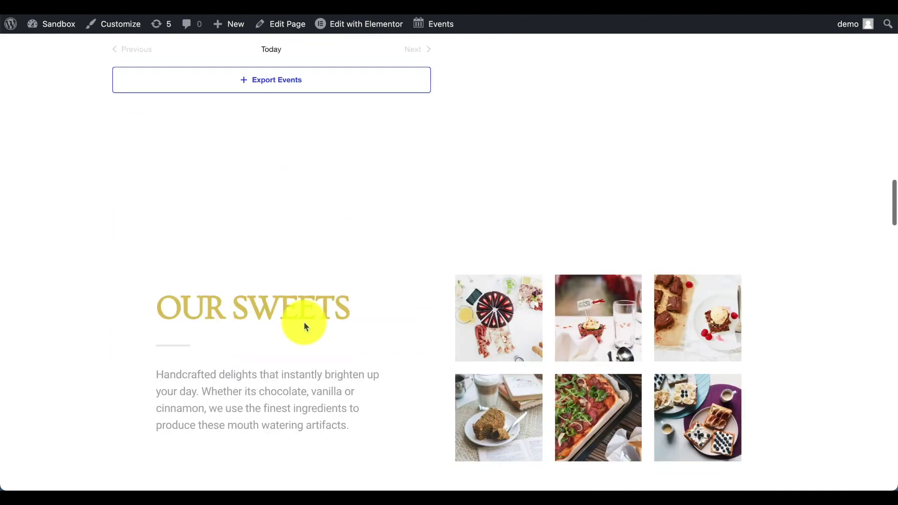
{"action": "scroll", "coordinate": [304, 321], "scroll_direction": "up", "scroll_amount": 20}
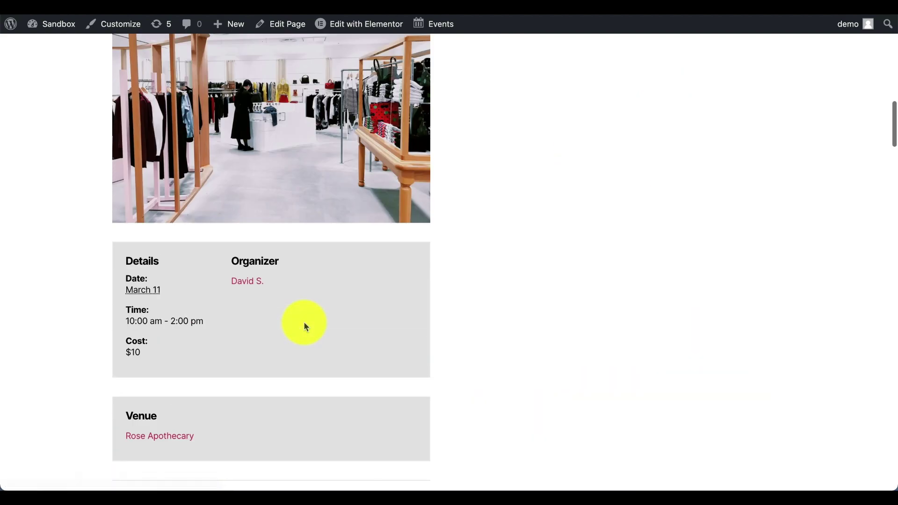